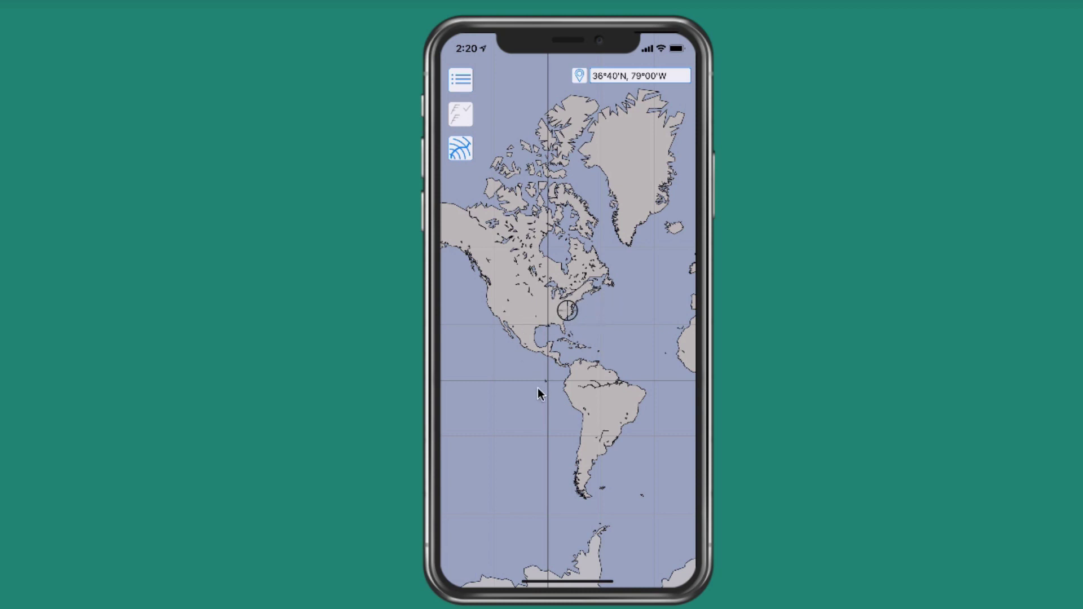
{"action": "scroll", "coordinate": [537, 387], "scroll_direction": "up", "scroll_amount": 3}
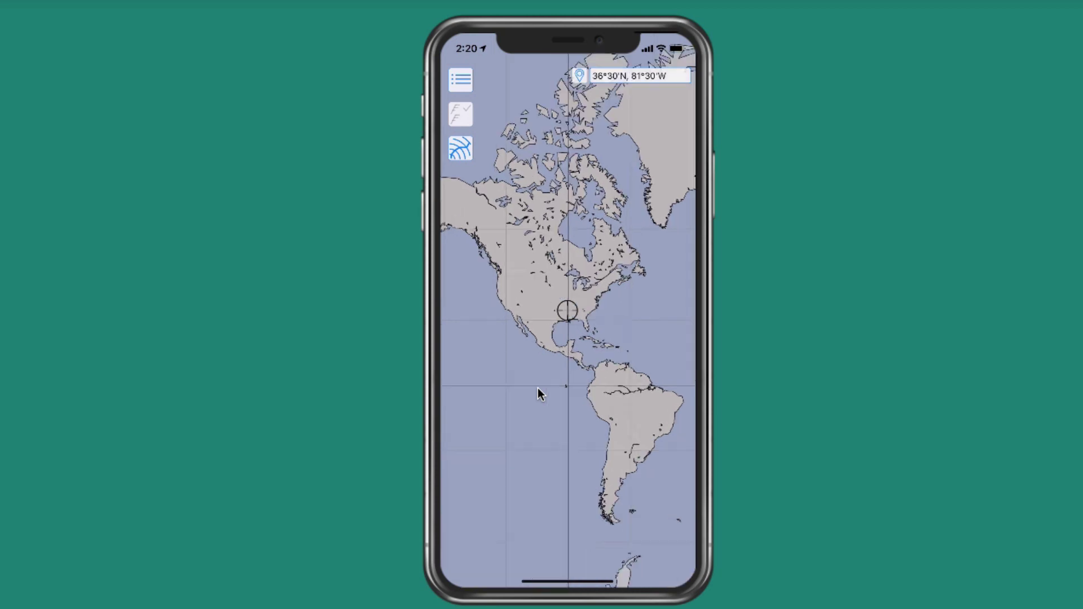
{"action": "scroll", "coordinate": [537, 388], "scroll_direction": "up", "scroll_amount": 3}
{"action": "scroll", "coordinate": [537, 387], "scroll_direction": "up", "scroll_amount": 2}
{"action": "scroll", "coordinate": [537, 388], "scroll_direction": "up", "scroll_amount": 3}
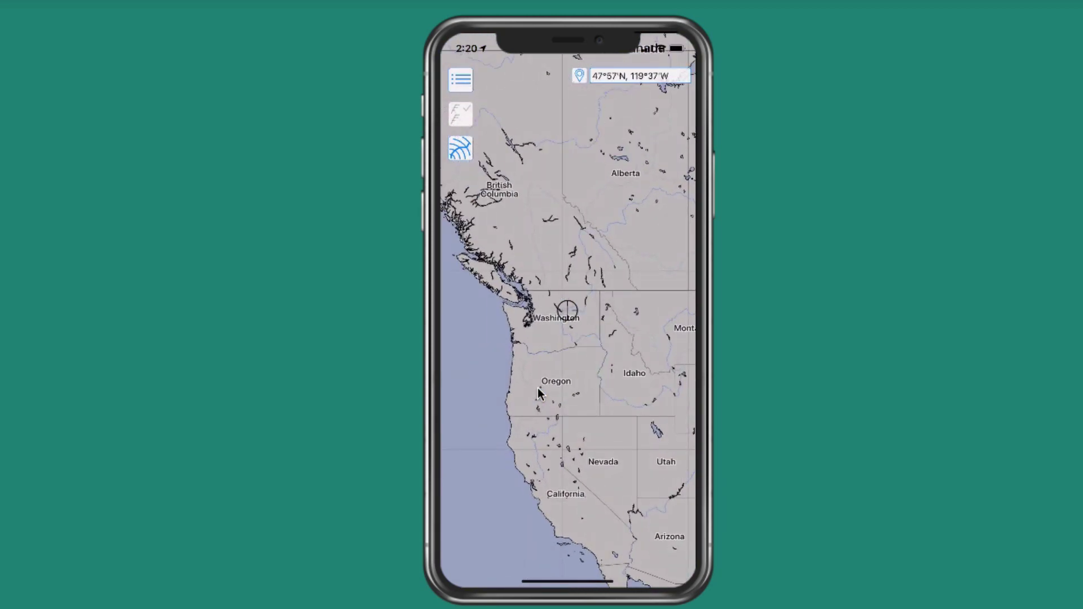
{"action": "scroll", "coordinate": [537, 388], "scroll_direction": "up", "scroll_amount": 3}
{"action": "scroll", "coordinate": [537, 388], "scroll_direction": "up", "scroll_amount": 3}
{"action": "scroll", "coordinate": [538, 388], "scroll_direction": "up", "scroll_amount": 3}
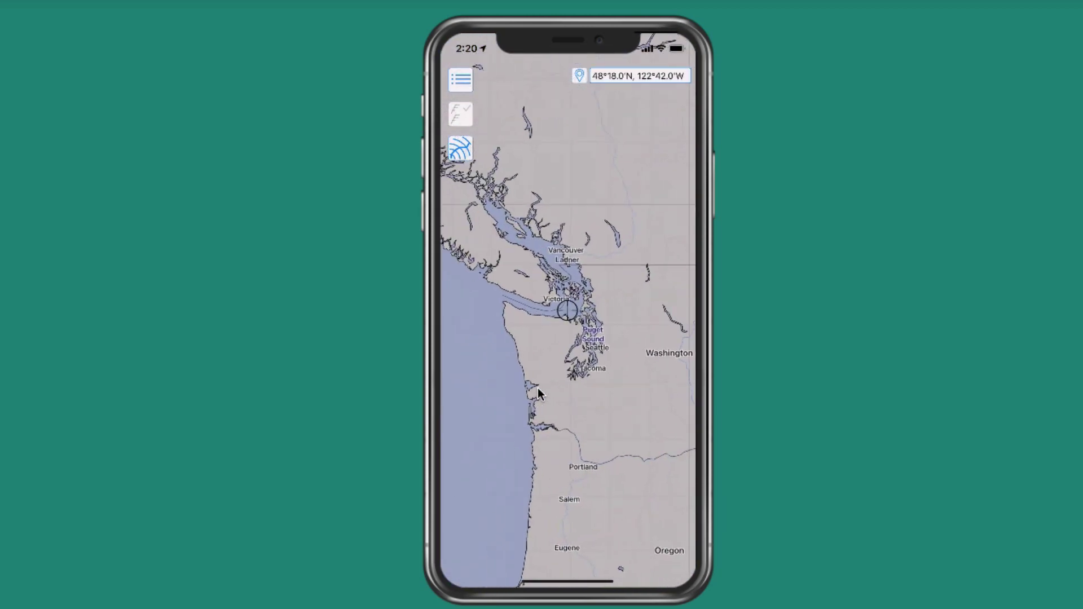
{"action": "scroll", "coordinate": [538, 388], "scroll_direction": "up", "scroll_amount": 3}
{"action": "scroll", "coordinate": [538, 388], "scroll_direction": "up", "scroll_amount": 3}
{"action": "scroll", "coordinate": [538, 388], "scroll_direction": "up", "scroll_amount": 2}
{"action": "scroll", "coordinate": [537, 387], "scroll_direction": "up", "scroll_amount": 3}
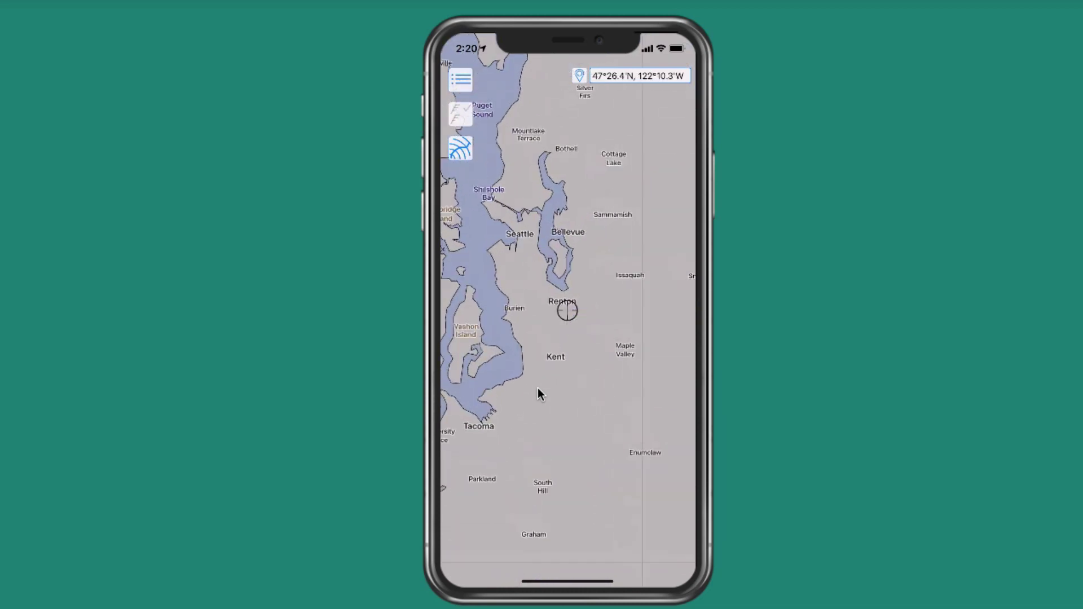
{"action": "scroll", "coordinate": [538, 387], "scroll_direction": "up", "scroll_amount": 3}
{"action": "scroll", "coordinate": [538, 388], "scroll_direction": "up", "scroll_amount": 3}
{"action": "scroll", "coordinate": [537, 388], "scroll_direction": "up", "scroll_amount": 2}
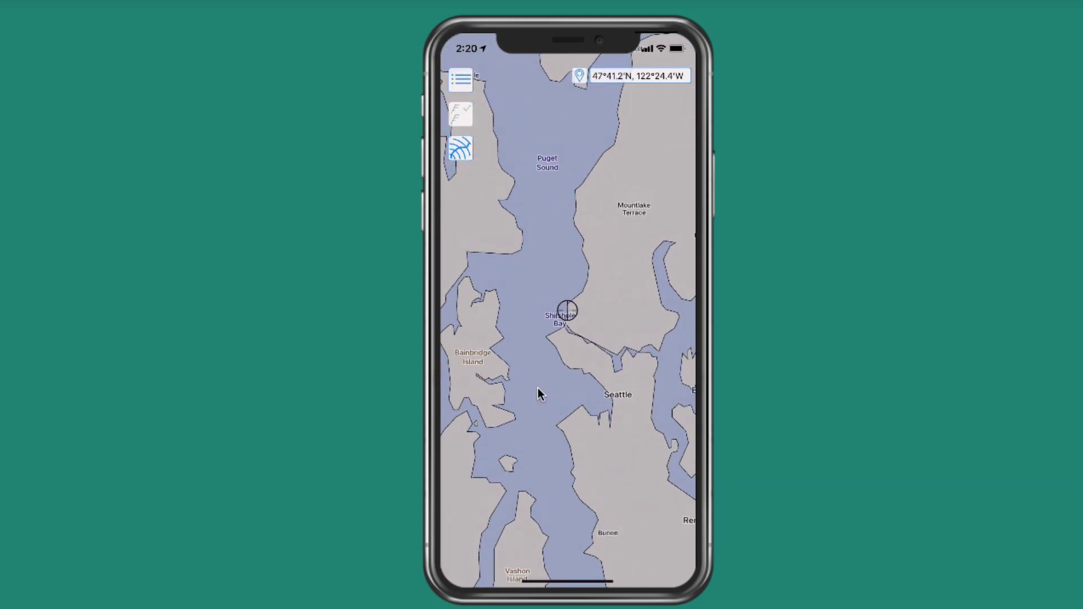
{"action": "scroll", "coordinate": [537, 387], "scroll_direction": "up", "scroll_amount": 2}
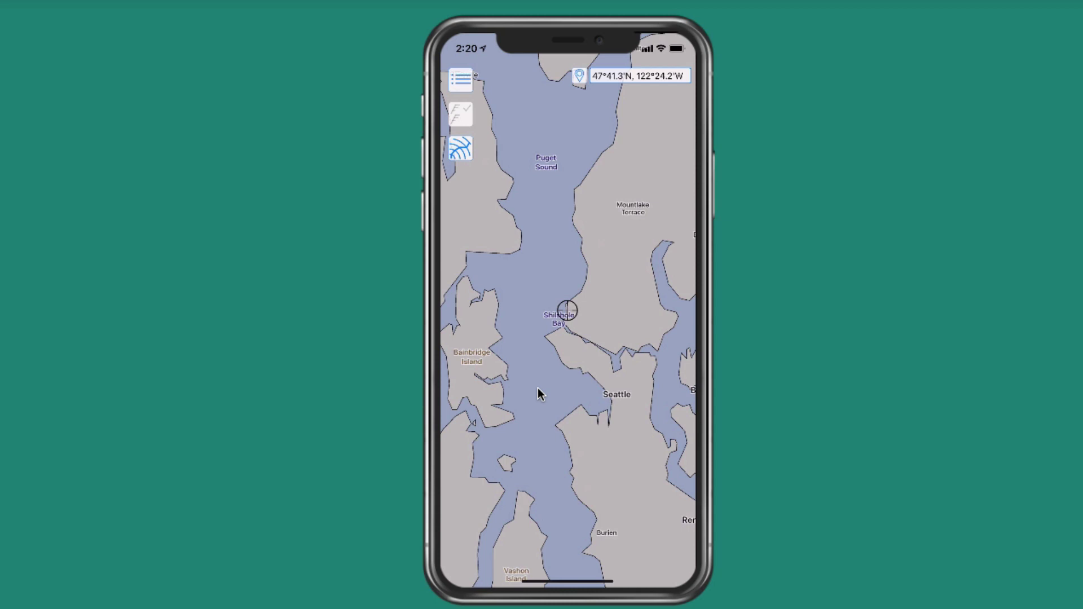
{"action": "scroll", "coordinate": [537, 388], "scroll_direction": "up", "scroll_amount": 3}
{"action": "scroll", "coordinate": [537, 388], "scroll_direction": "up", "scroll_amount": 2}
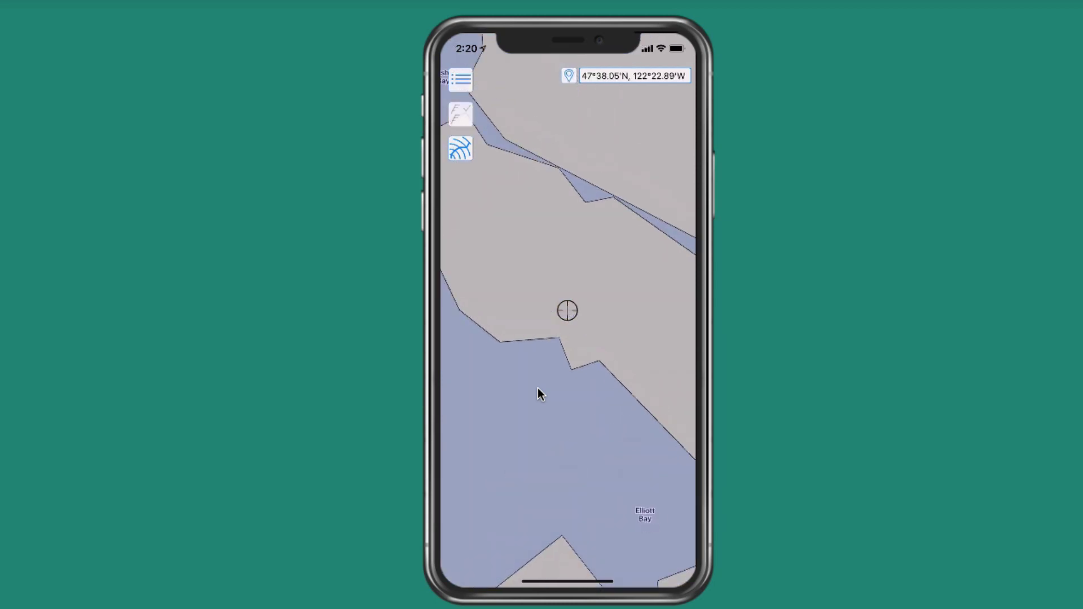
{"action": "scroll", "coordinate": [538, 388], "scroll_direction": "down", "scroll_amount": 3}
{"action": "scroll", "coordinate": [537, 388], "scroll_direction": "down", "scroll_amount": 2}
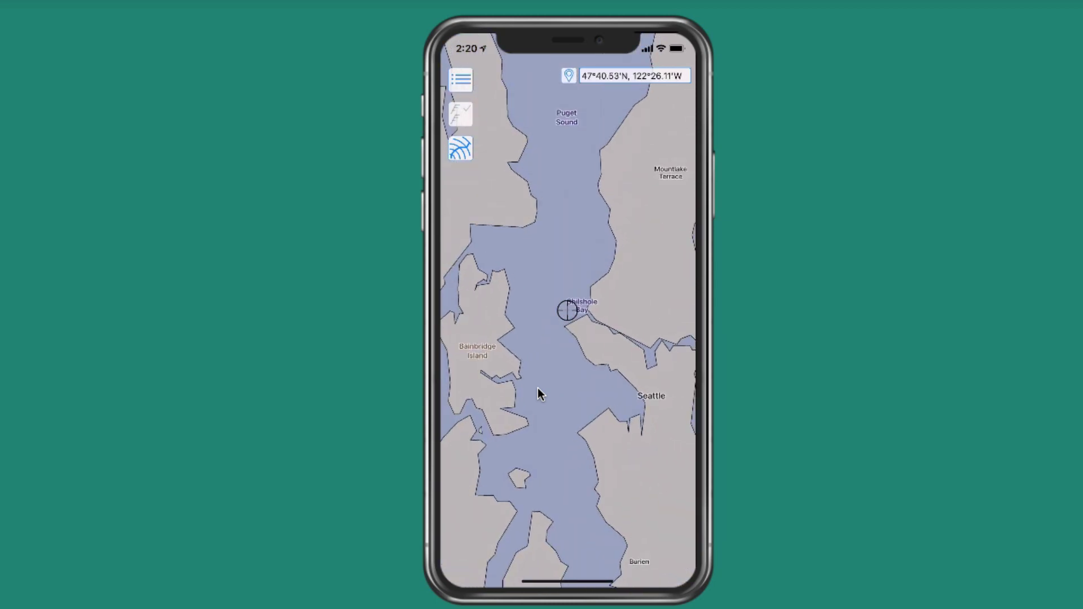
{"action": "scroll", "coordinate": [537, 387], "scroll_direction": "up", "scroll_amount": 2}
{"action": "scroll", "coordinate": [538, 387], "scroll_direction": "up", "scroll_amount": 2}
{"action": "scroll", "coordinate": [537, 387], "scroll_direction": "down", "scroll_amount": 2}
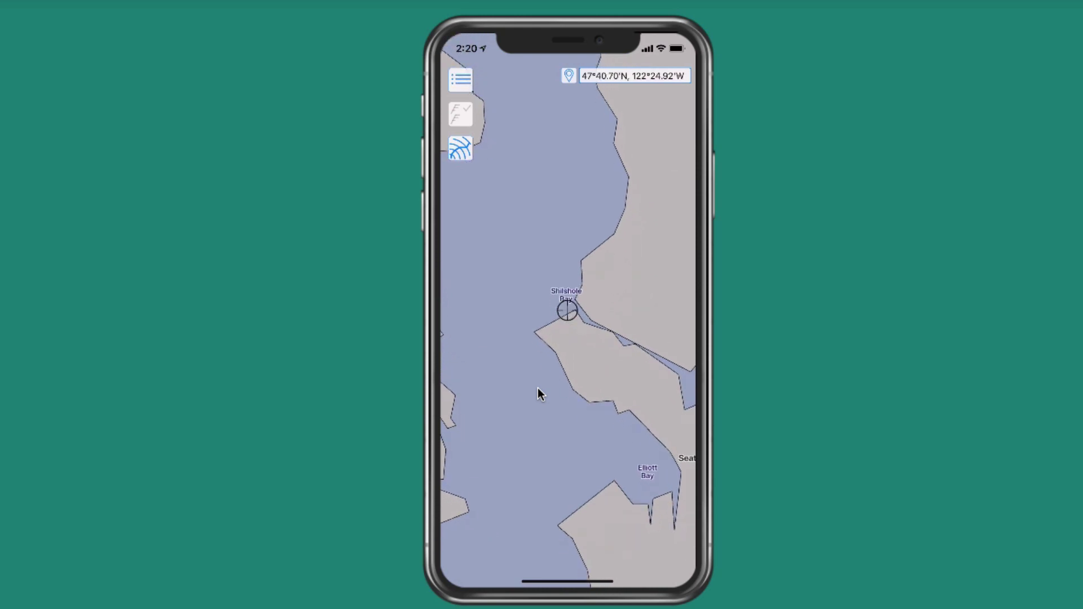
{"action": "scroll", "coordinate": [538, 387], "scroll_direction": "down", "scroll_amount": 2}
{"action": "scroll", "coordinate": [537, 388], "scroll_direction": "down", "scroll_amount": 2}
{"action": "scroll", "coordinate": [537, 387], "scroll_direction": "down", "scroll_amount": 2}
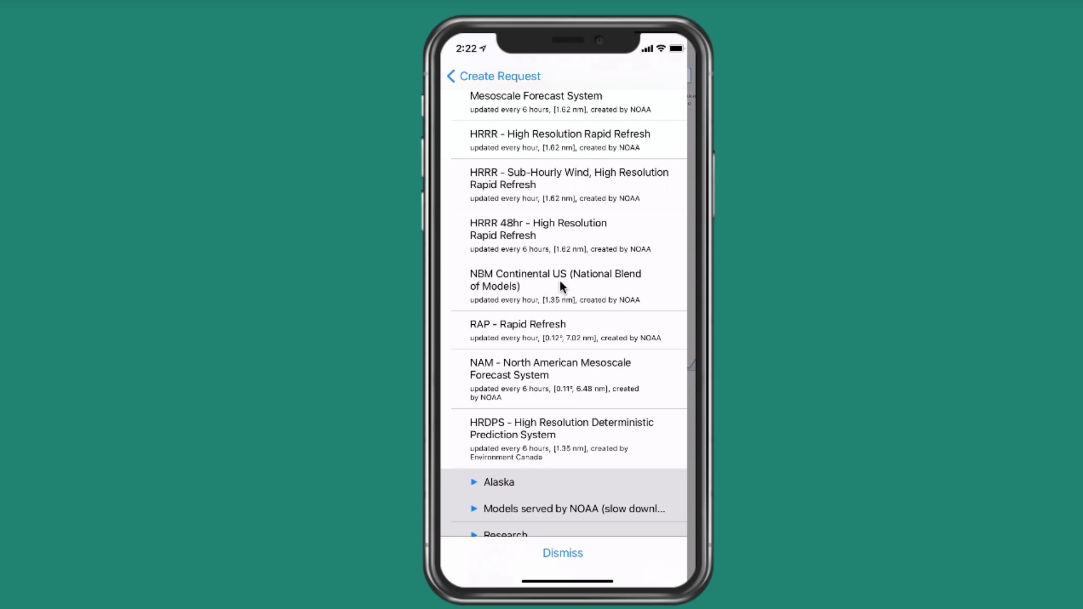
Choose NBM Continental US (National Blend of Models) as the request's model.
{"action": "left_click", "coordinate": [663, 289]}
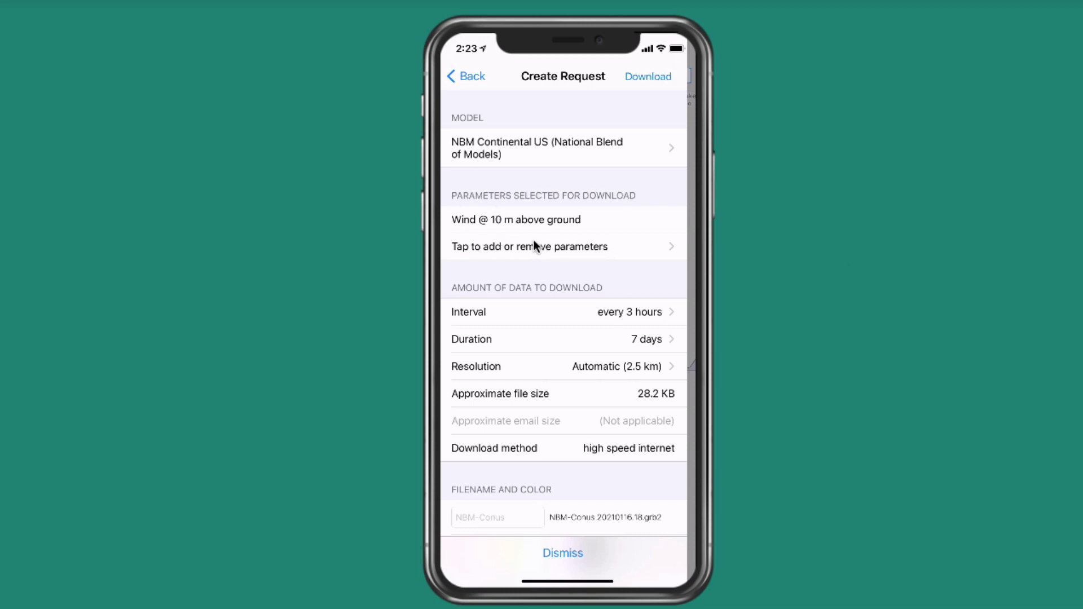
Add Total precipitation and Temperature @ 2 m to the request's parameters.
{"action": "left_click", "coordinate": [638, 246]}
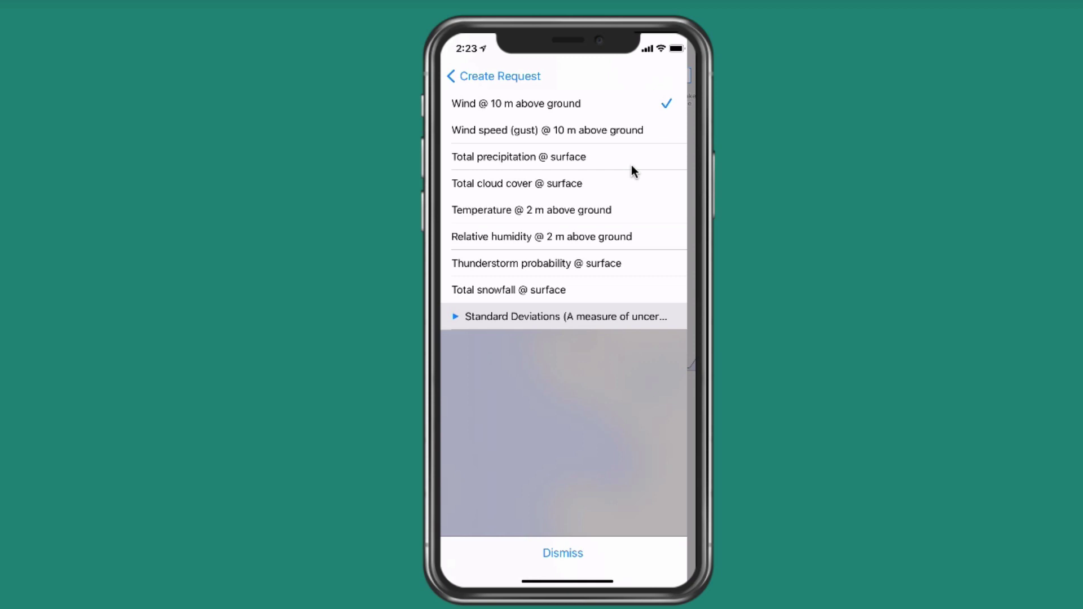
{"action": "left_click", "coordinate": [663, 160]}
{"action": "left_click", "coordinate": [453, 75]}
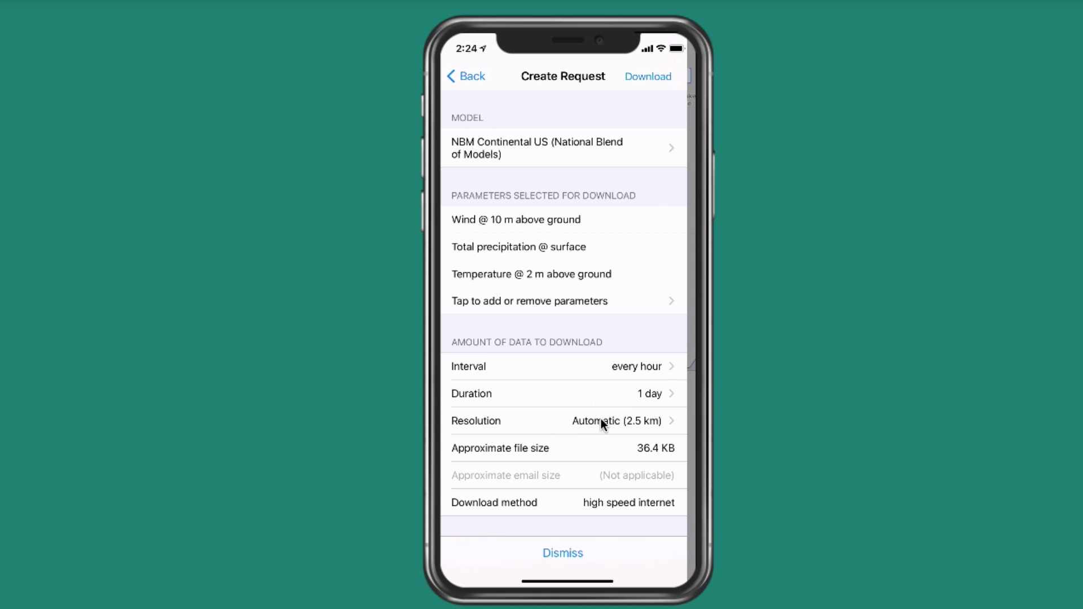
Change the request resolution from automatic to 1.35 nm (2.5 km).
{"action": "left_click", "coordinate": [603, 423]}
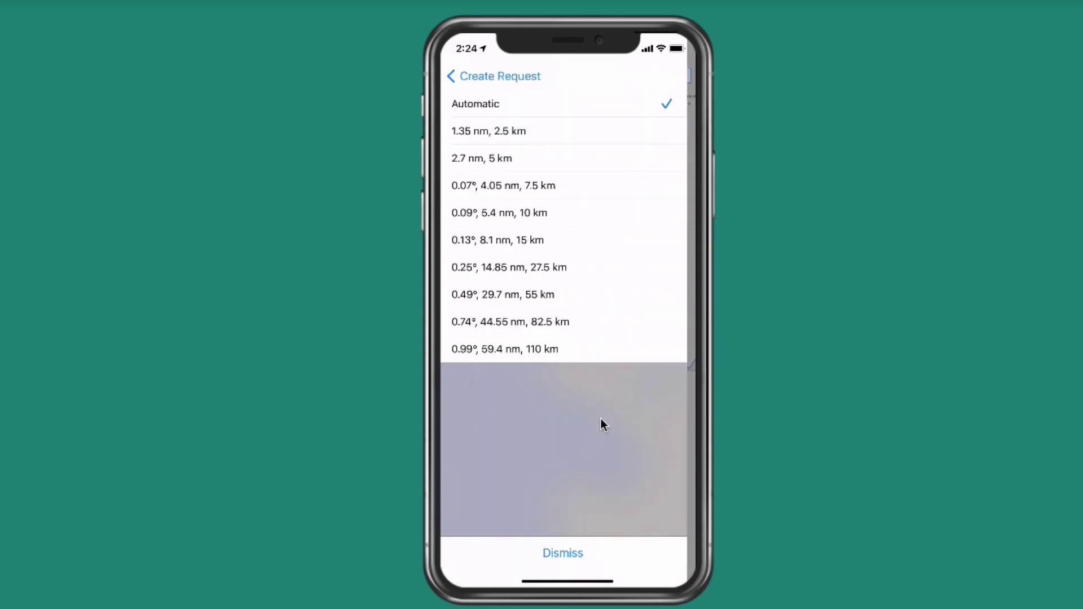
{"action": "left_click", "coordinate": [601, 419]}
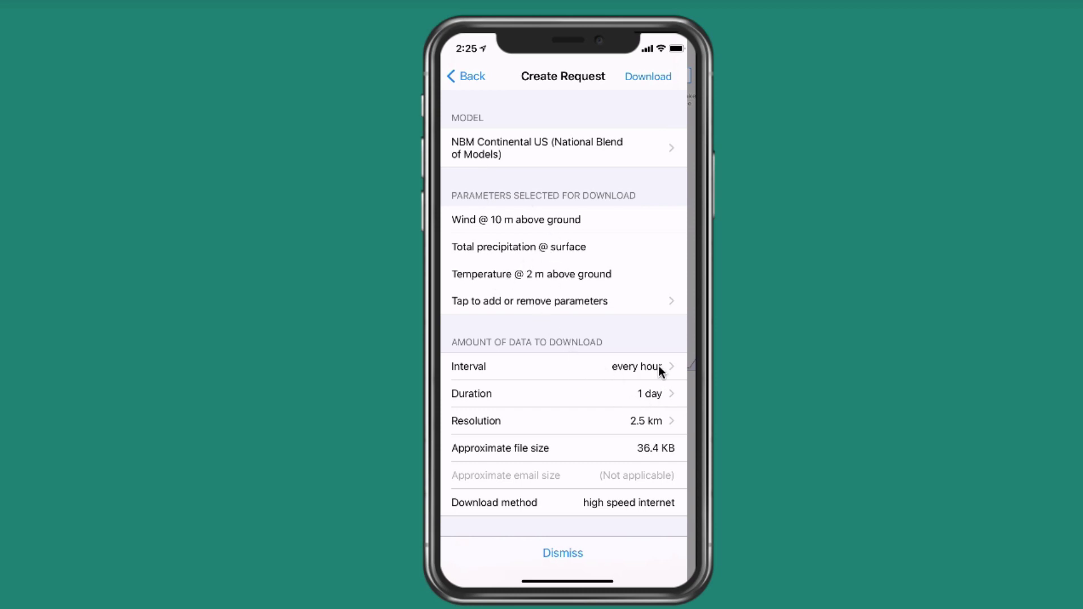
Name the file 'NBM-Conus temp wind rain', fixing a typo, and download it.
{"action": "left_click", "coordinate": [651, 78]}
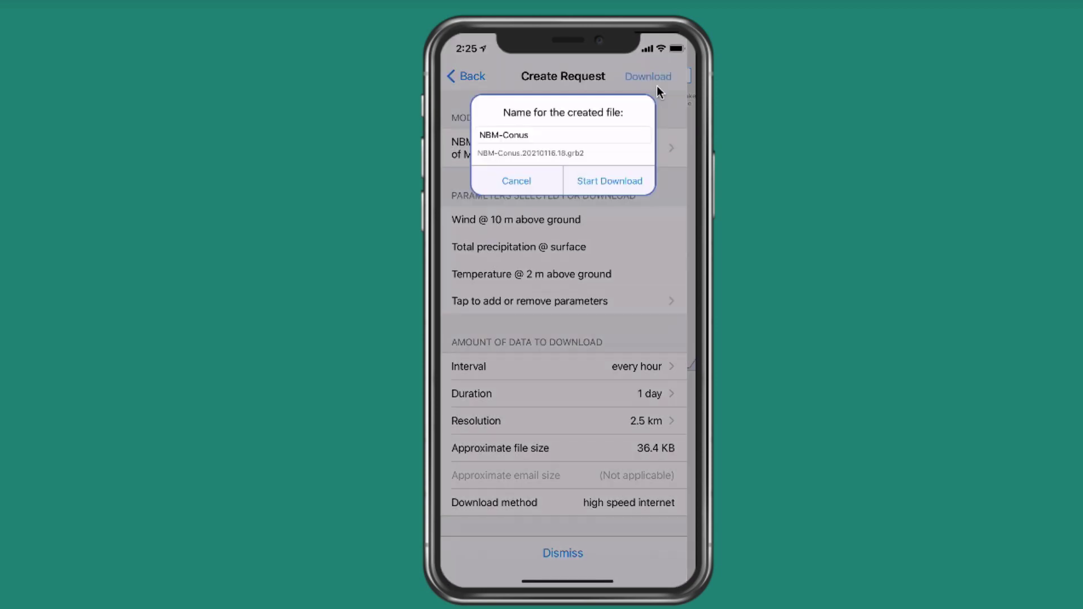
{"action": "left_click", "coordinate": [533, 135]}
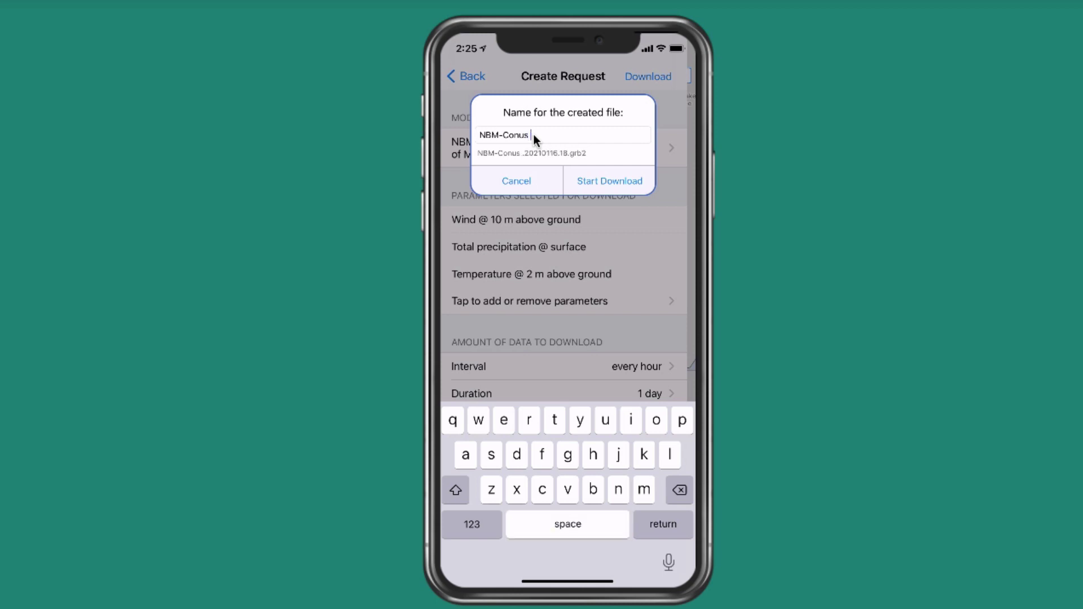
{"action": "type", "text": "tep"}
{"action": "key", "text": "BackSpace"}
{"action": "type", "text": "mp "}
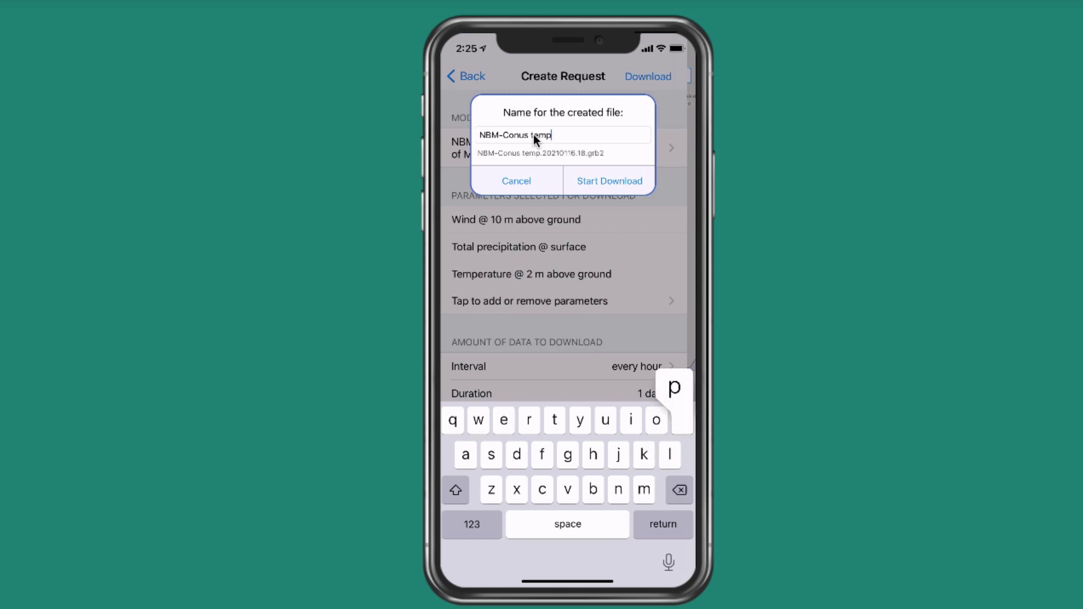
{"action": "type", "text": "wi"}
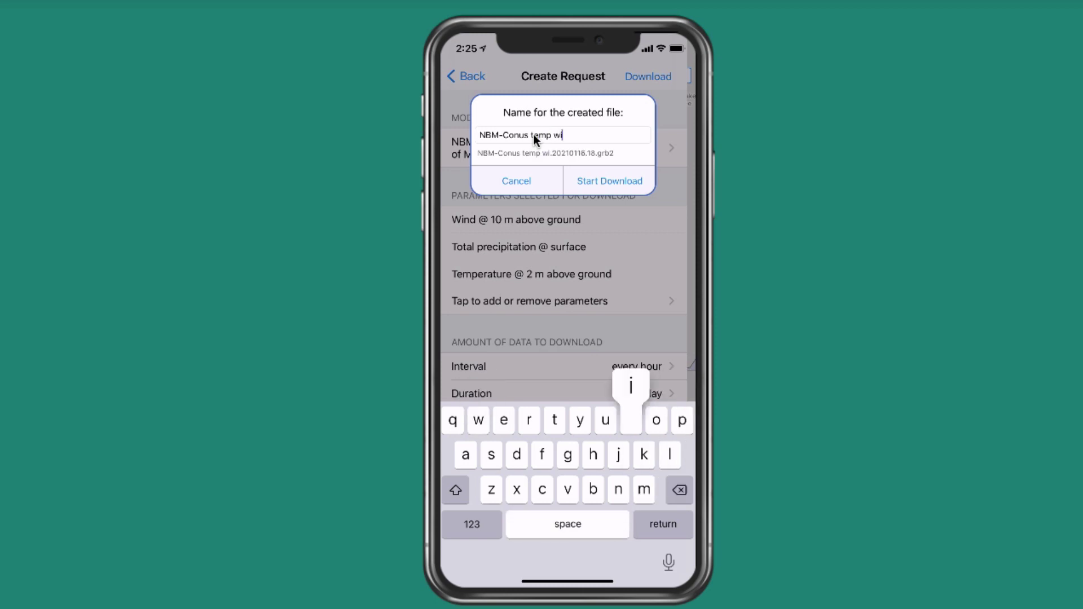
{"action": "type", "text": "nd "}
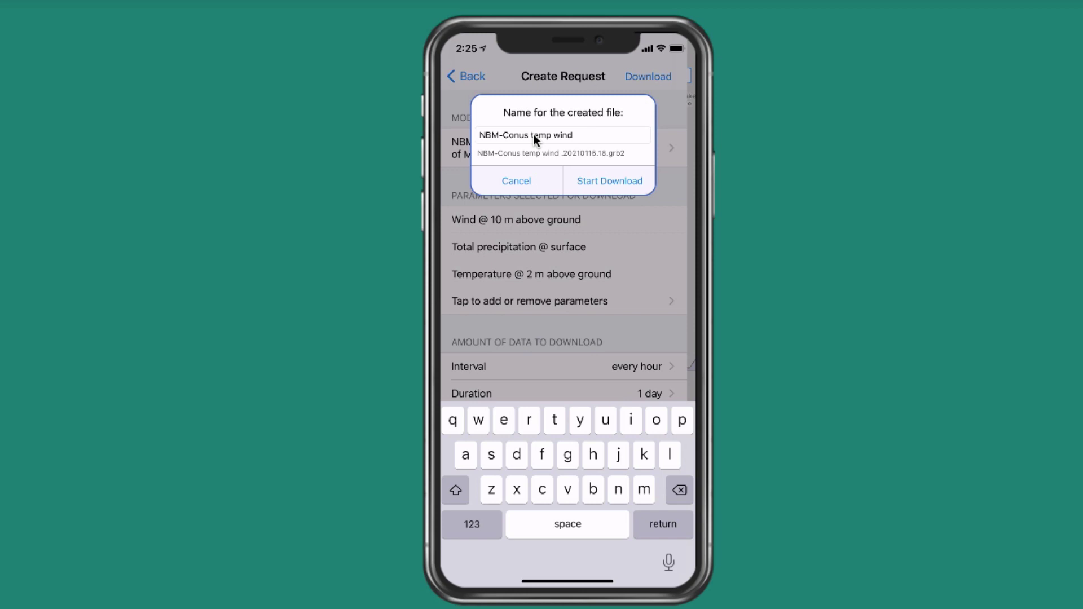
{"action": "type", "text": "rain"}
{"action": "left_click", "coordinate": [633, 185]}
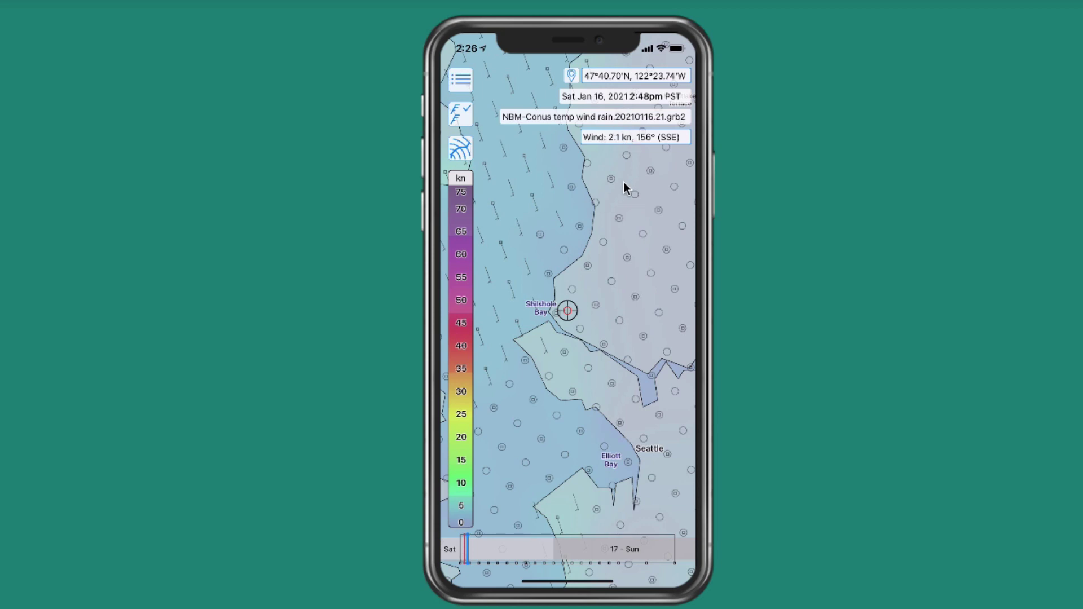
Show the point meteogram near 47°42.61′N and shrink the simulator window slightly.
{"action": "left_click", "coordinate": [632, 148]}
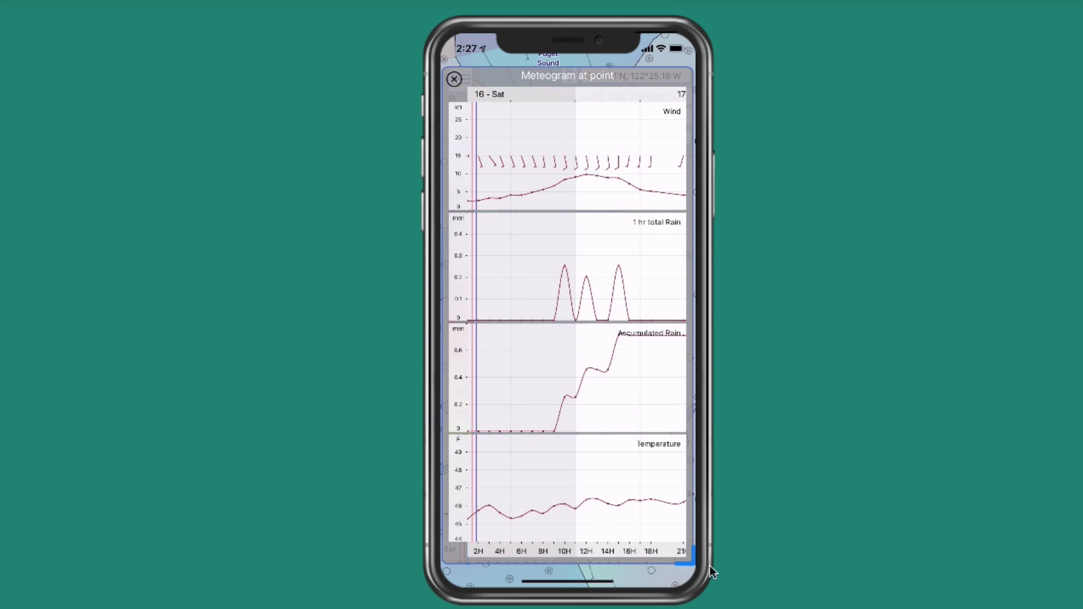
{"action": "left_click_drag", "start_coordinate": [690, 561], "coordinate": [689, 549]}
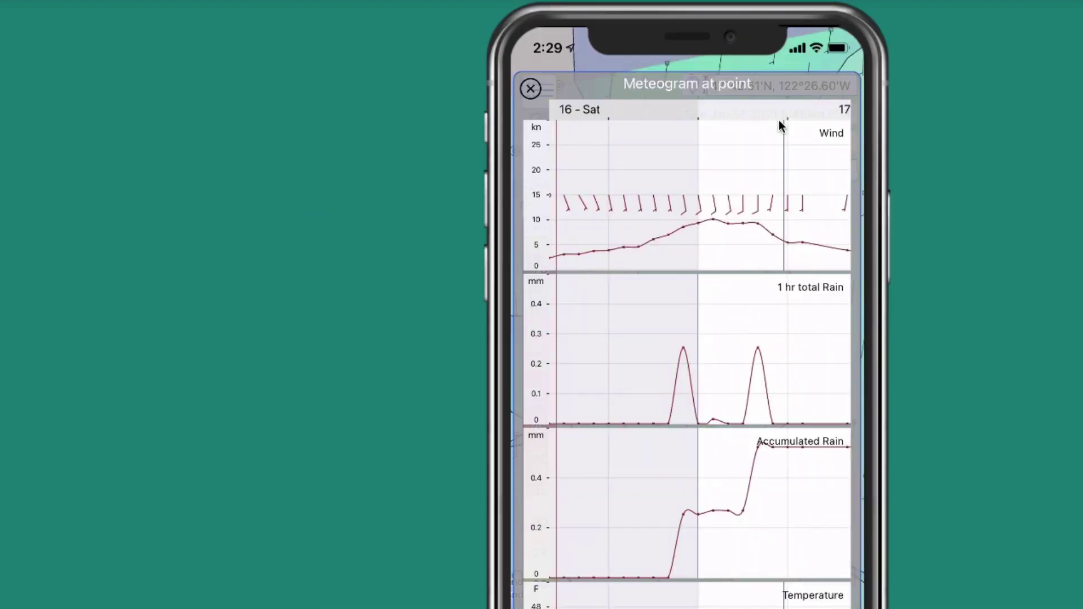
Close the meteogram and switch the map to the Wind, Rain draw style.
{"action": "left_click", "coordinate": [778, 125]}
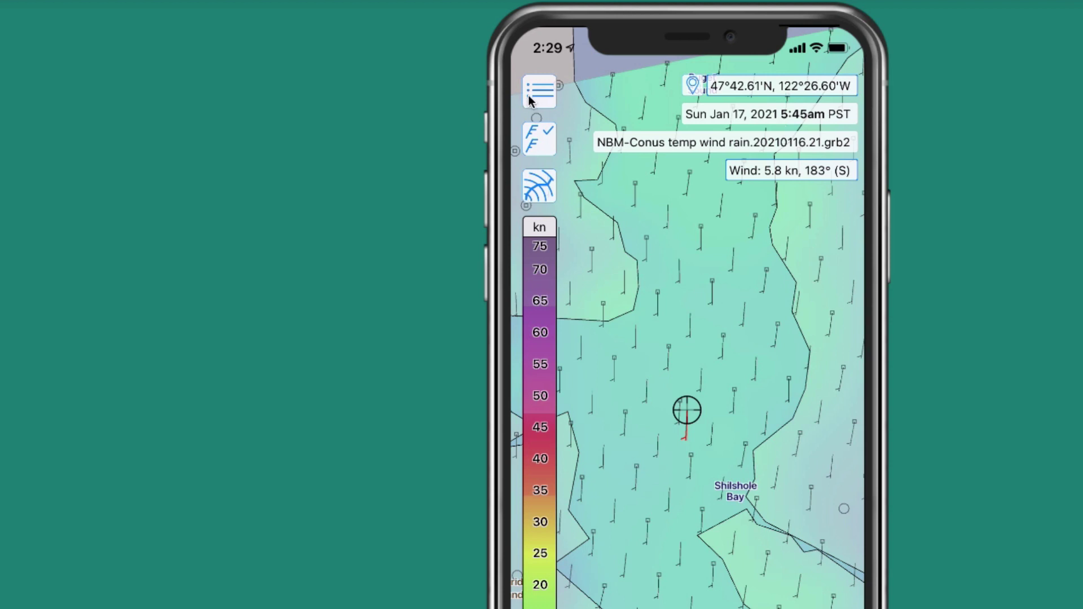
{"action": "left_click", "coordinate": [546, 145]}
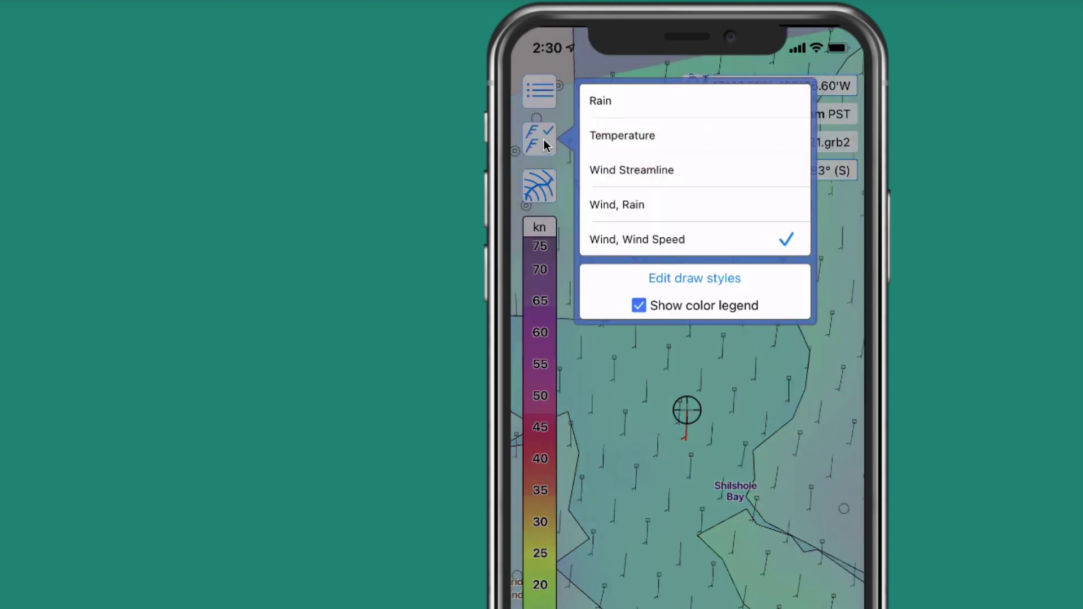
{"action": "left_click", "coordinate": [546, 145]}
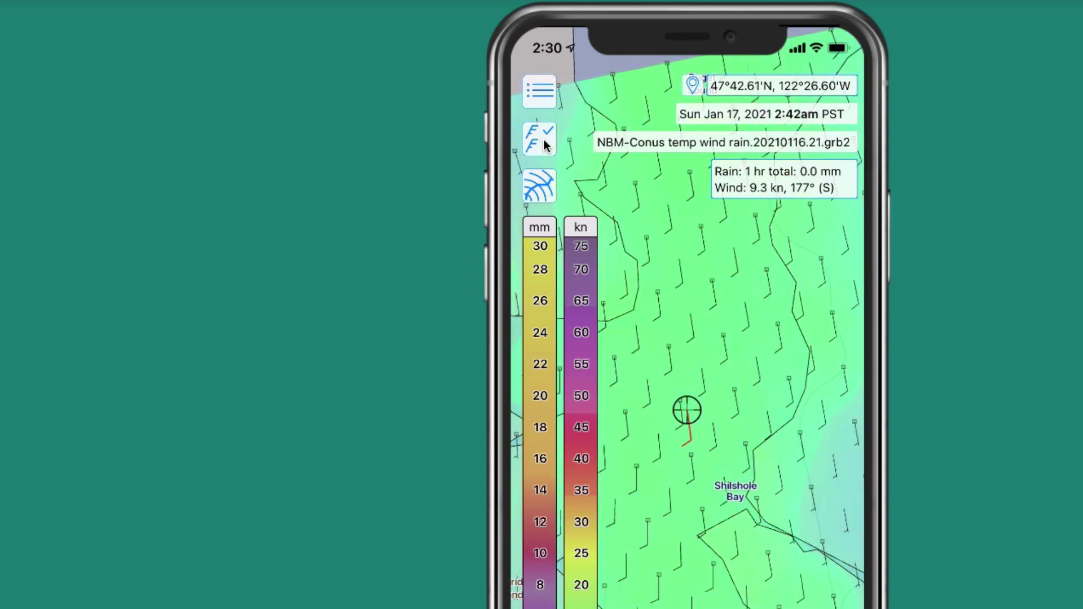
Preview the Temperature style, then settle on the Wind, Wind Speed style.
{"action": "left_click", "coordinate": [546, 144]}
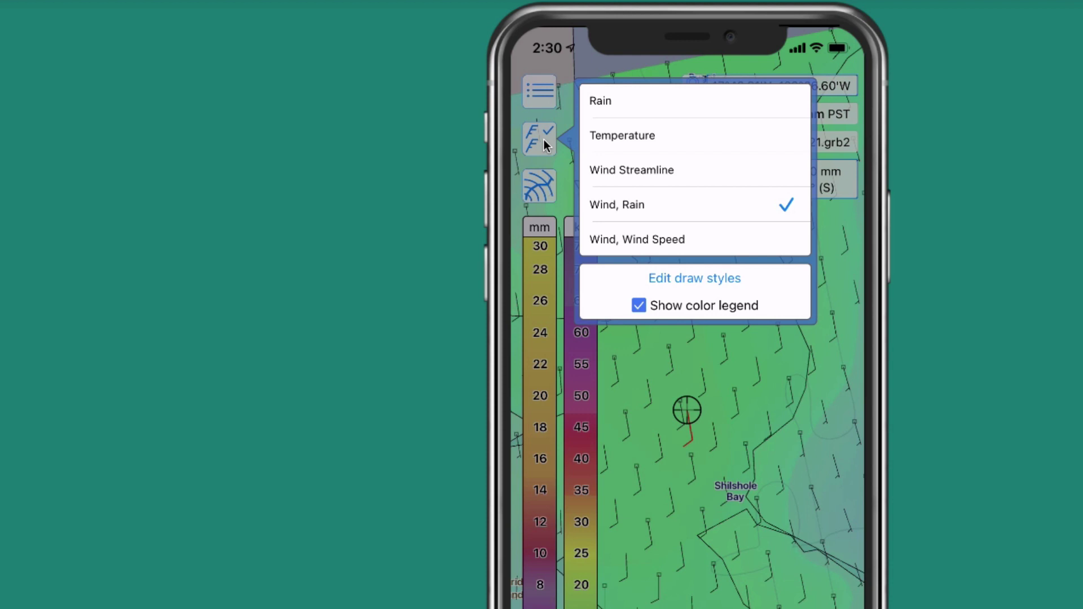
{"action": "left_click", "coordinate": [546, 143]}
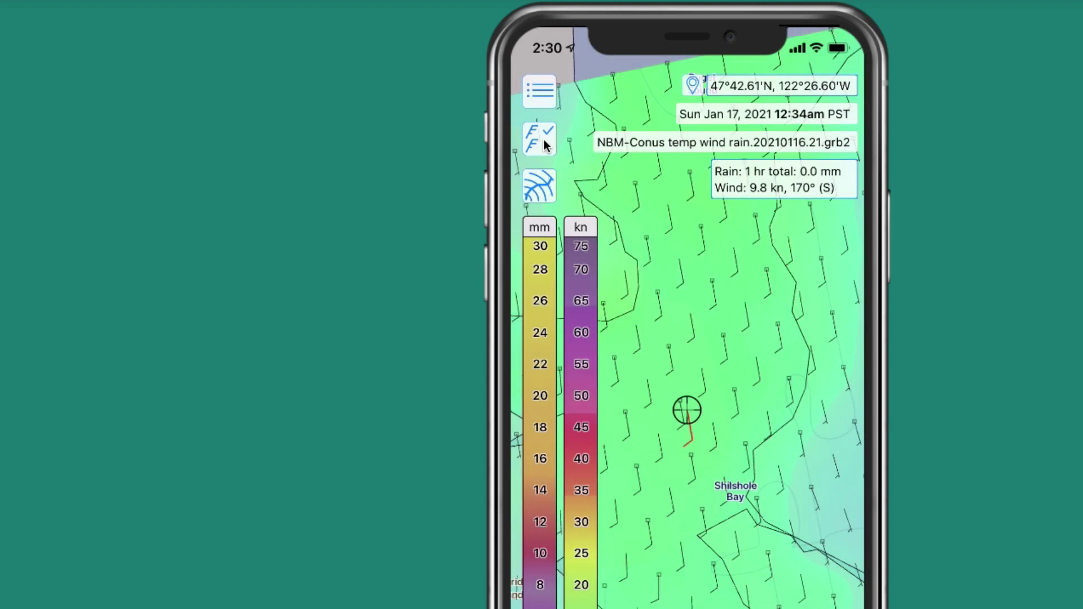
{"action": "left_click", "coordinate": [546, 144]}
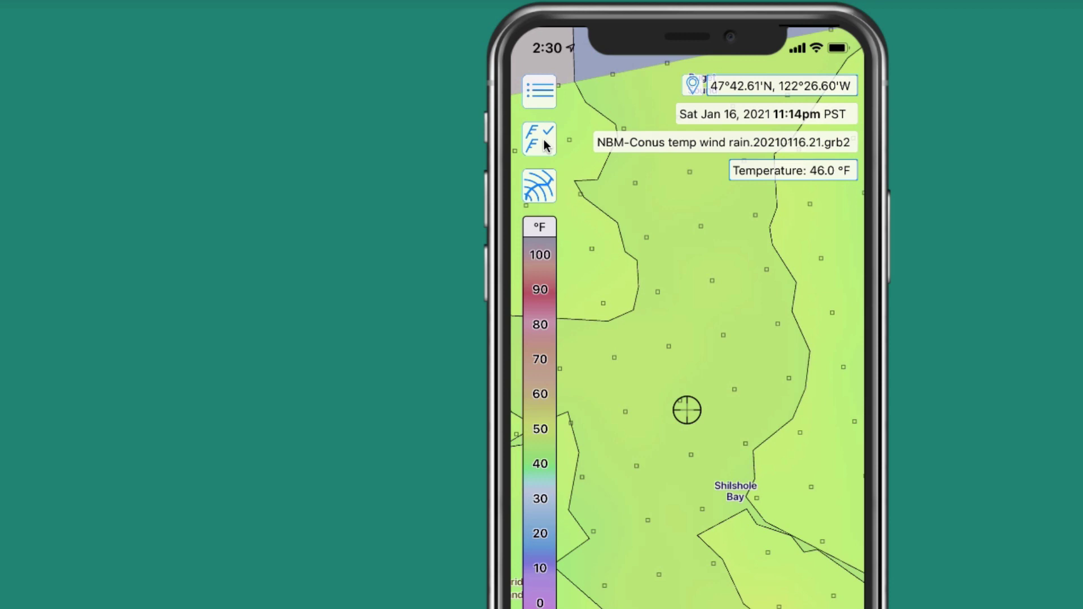
{"action": "left_click", "coordinate": [541, 138]}
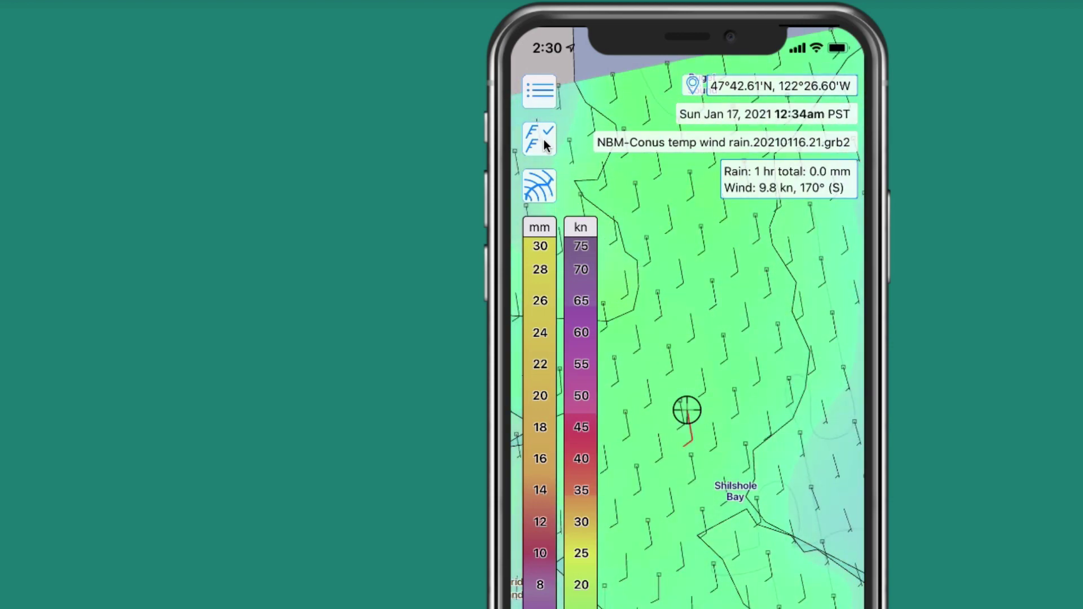
{"action": "left_click", "coordinate": [541, 140]}
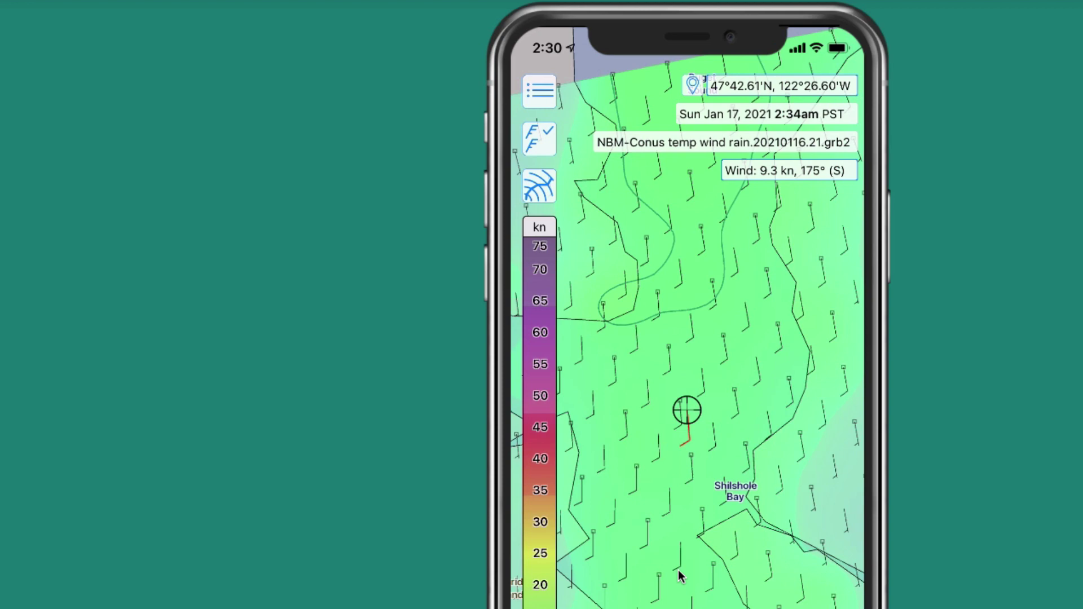
{"action": "scroll", "coordinate": [678, 569], "scroll_direction": "down", "scroll_amount": 2}
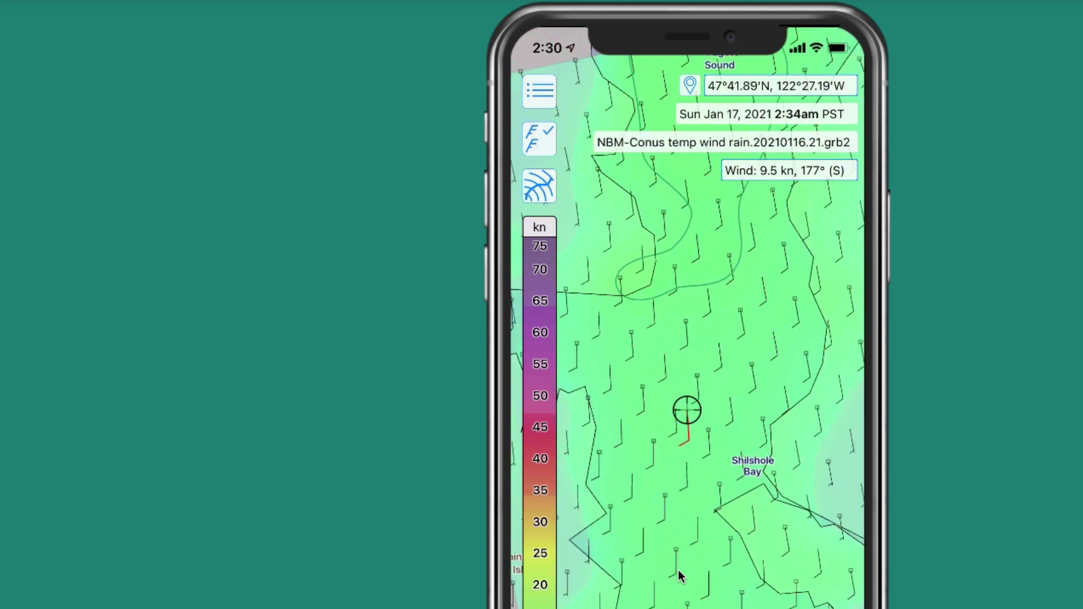
{"action": "scroll", "coordinate": [678, 575], "scroll_direction": "up", "scroll_amount": 3}
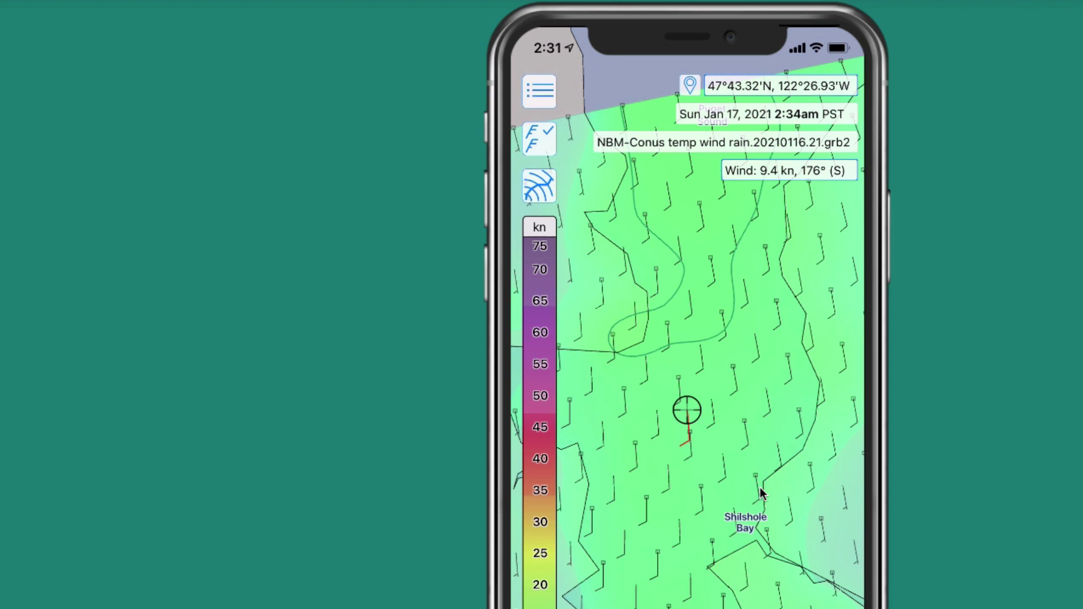
{"action": "scroll", "coordinate": [762, 493], "scroll_direction": "up", "scroll_amount": 5}
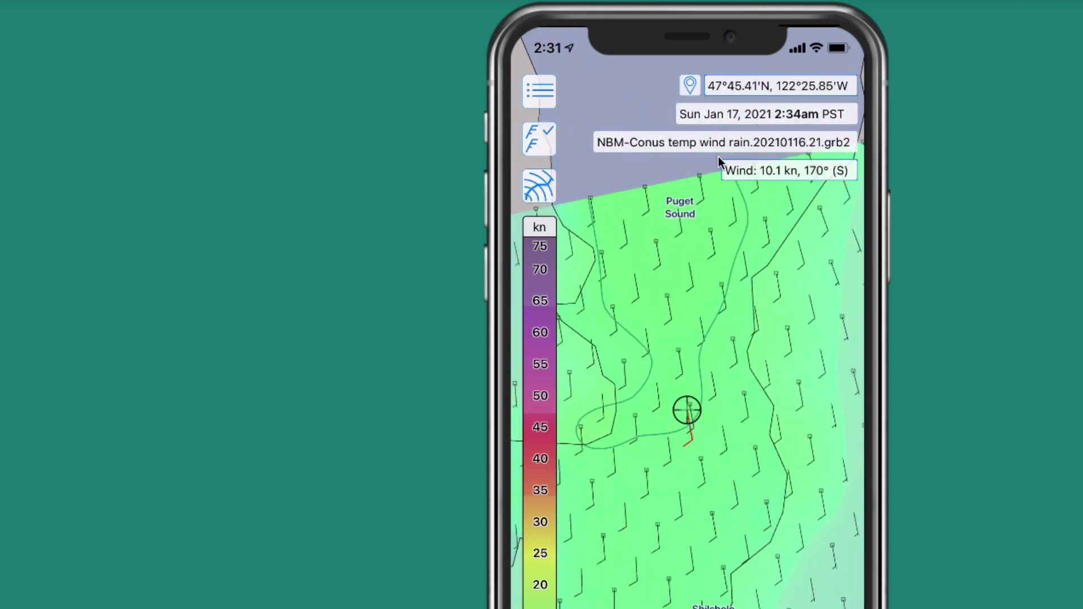
{"action": "scroll", "coordinate": [845, 205], "scroll_direction": "down", "scroll_amount": 5}
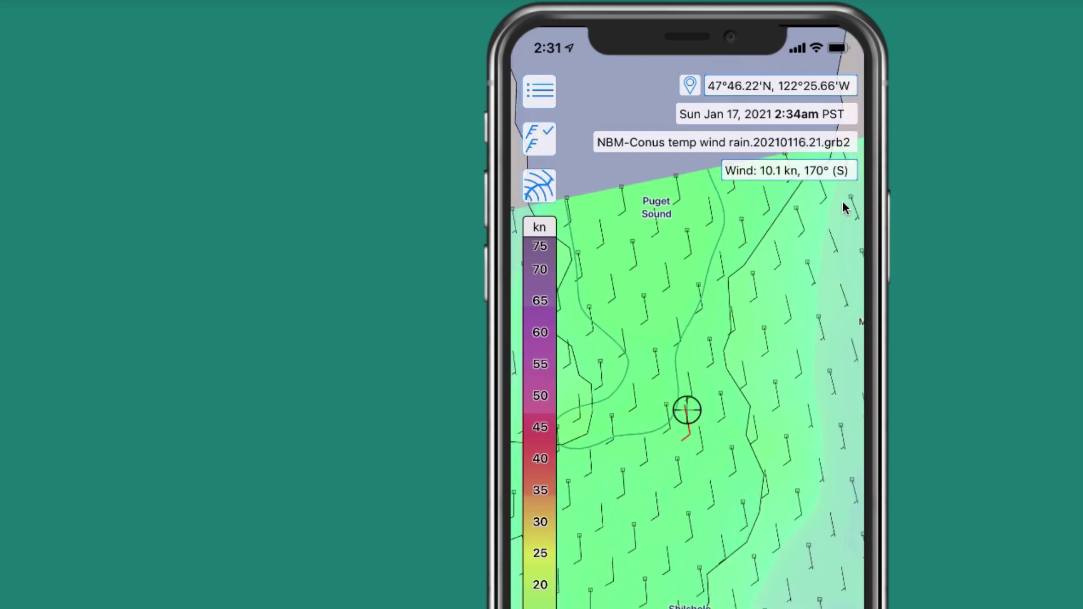
{"action": "scroll", "coordinate": [844, 208], "scroll_direction": "down", "scroll_amount": 5}
{"action": "scroll", "coordinate": [844, 208], "scroll_direction": "down", "scroll_amount": 5}
{"action": "scroll", "coordinate": [845, 208], "scroll_direction": "down", "scroll_amount": 5}
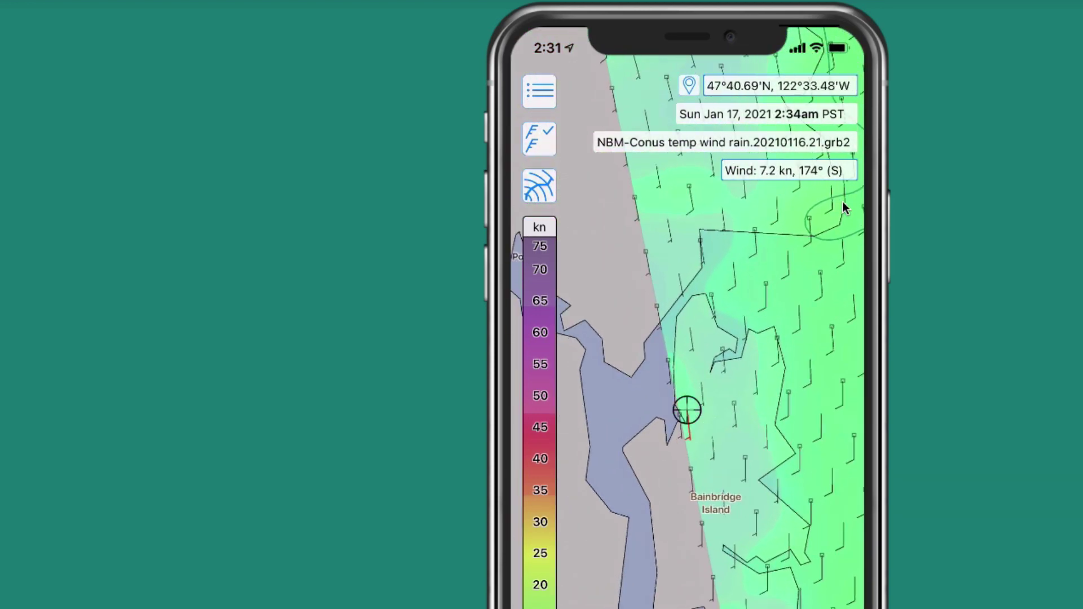
{"action": "scroll", "coordinate": [844, 208], "scroll_direction": "down", "scroll_amount": 3}
{"action": "scroll", "coordinate": [844, 208], "scroll_direction": "up", "scroll_amount": 4}
{"action": "scroll", "coordinate": [845, 209], "scroll_direction": "left", "scroll_amount": 4}
{"action": "scroll", "coordinate": [845, 208], "scroll_direction": "left", "scroll_amount": 4}
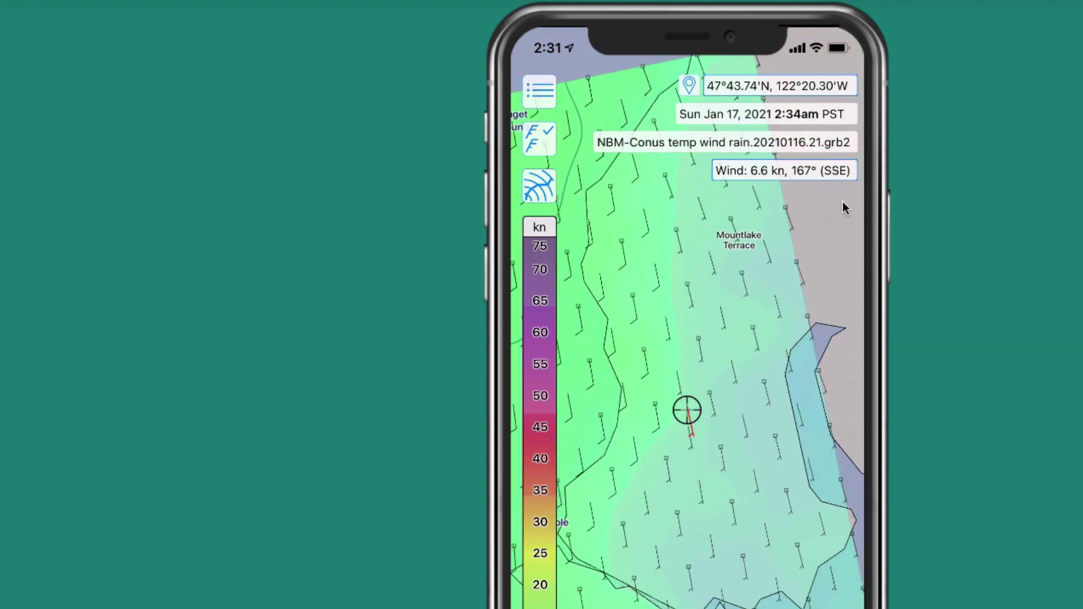
{"action": "scroll", "coordinate": [844, 209], "scroll_direction": "left", "scroll_amount": 3}
{"action": "scroll", "coordinate": [845, 208], "scroll_direction": "down", "scroll_amount": 4}
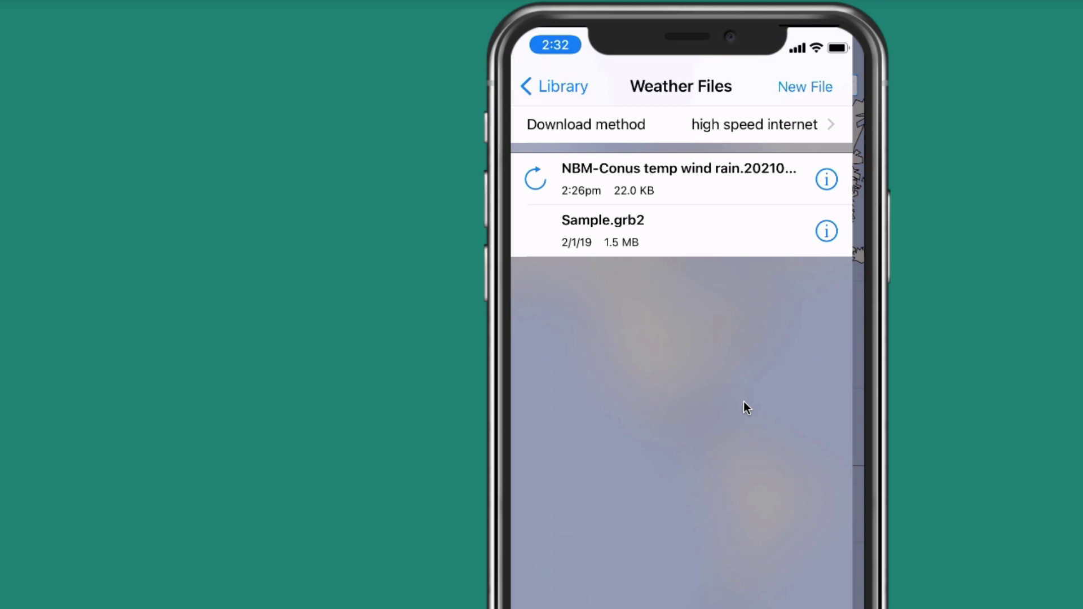
Refresh the NBM-Conus file and cancel after it reports no new data.
{"action": "left_click", "coordinate": [534, 180]}
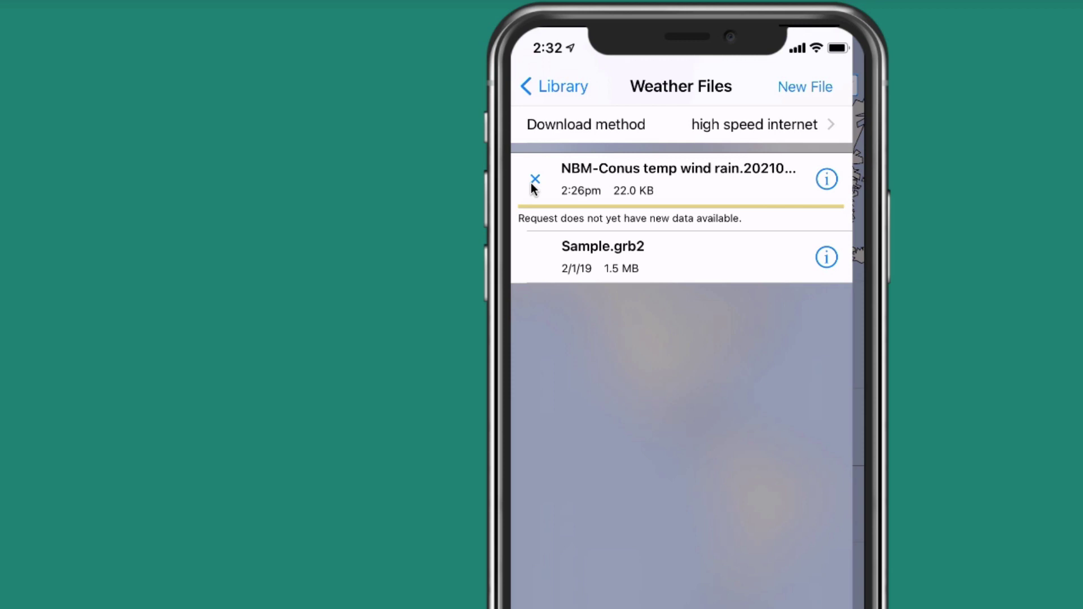
{"action": "left_click", "coordinate": [534, 180]}
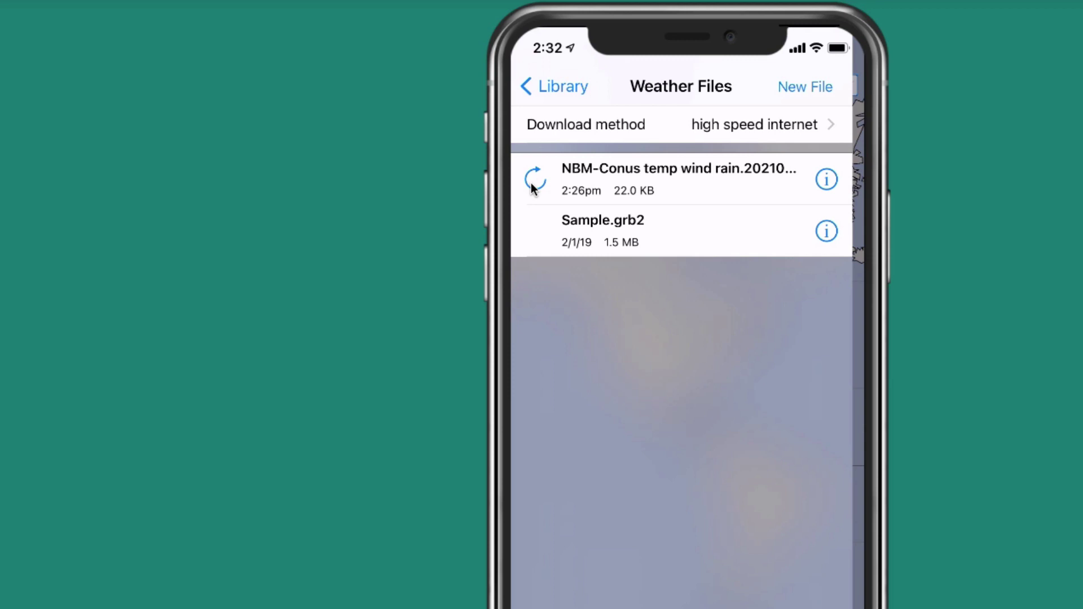
{"action": "left_click", "coordinate": [534, 186]}
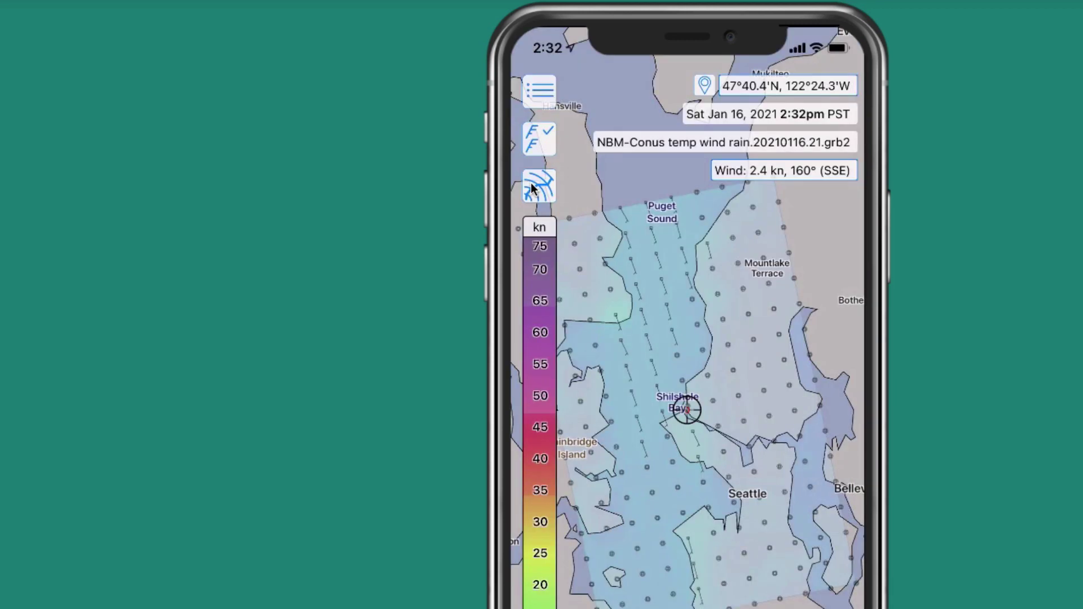